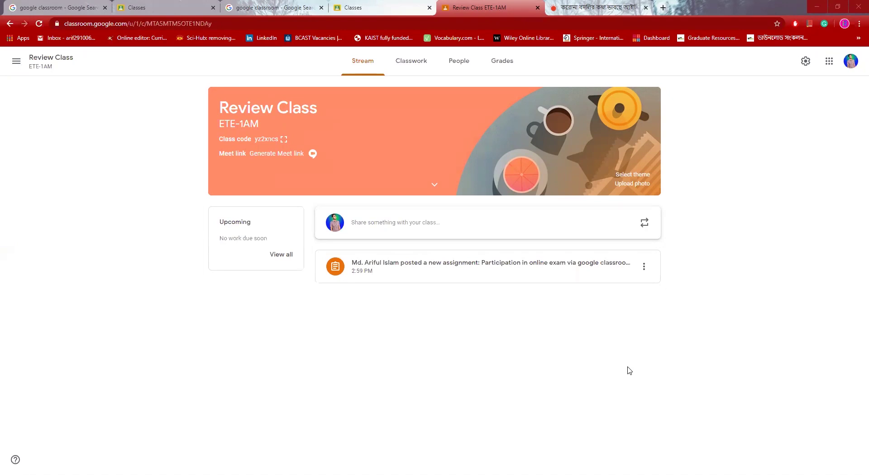
Step: Zoom the Review Class stream page to 125%
{"action": "key", "text": "ctrl+plus"}
{"action": "key", "text": "ctrl+plus"}
{"action": "key", "text": "ctrl+plus"}
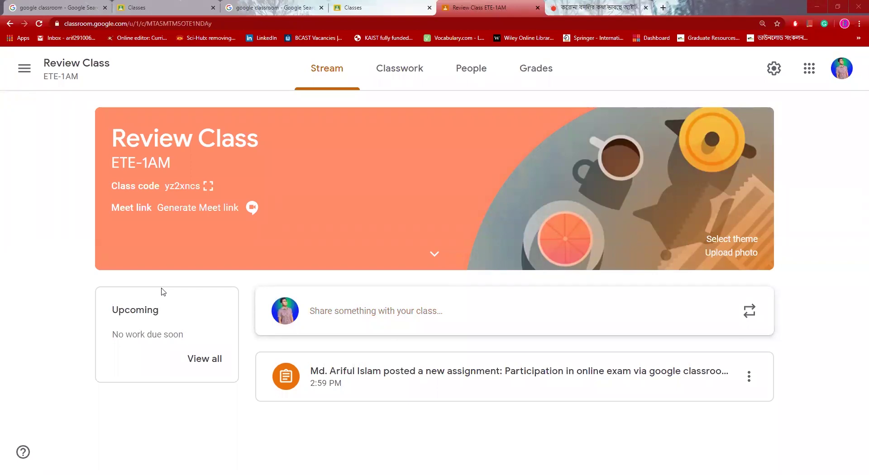
Step: Show the Review Class join code enlarged, then select and copy it
{"action": "left_click", "coordinate": [207, 188]}
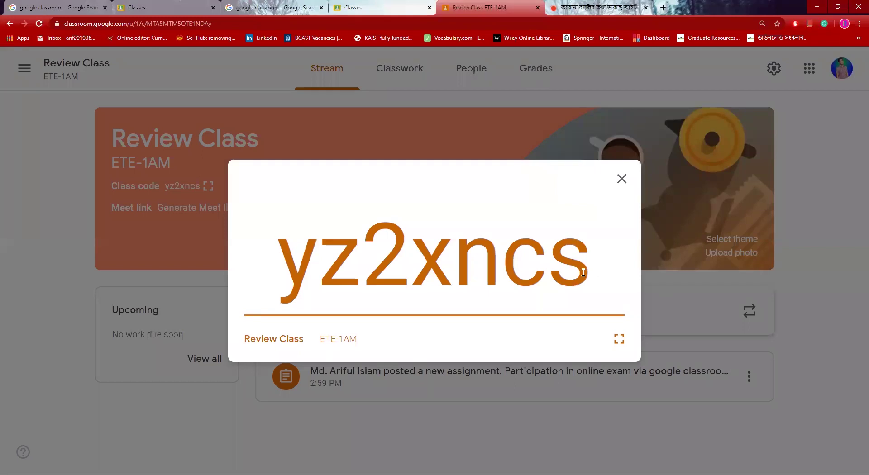
{"action": "left_click_drag", "start_coordinate": [591, 275], "coordinate": [296, 265]}
{"action": "key", "text": "ctrl+c"}
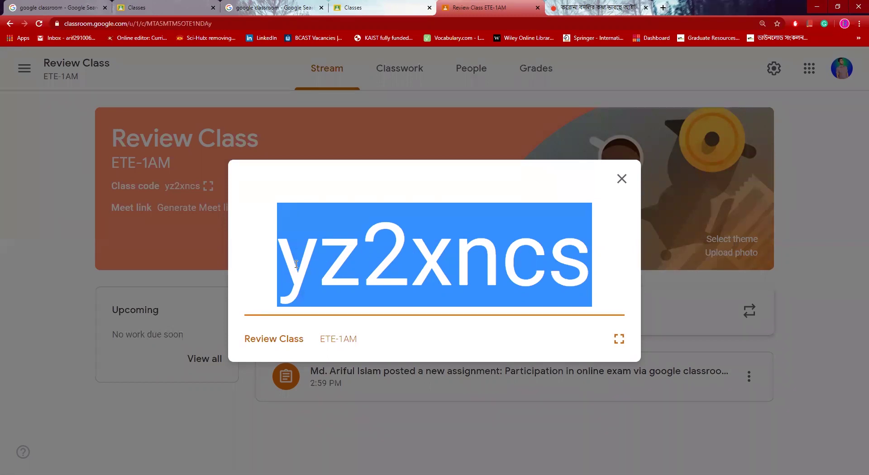
{"action": "right_click", "coordinate": [294, 263]}
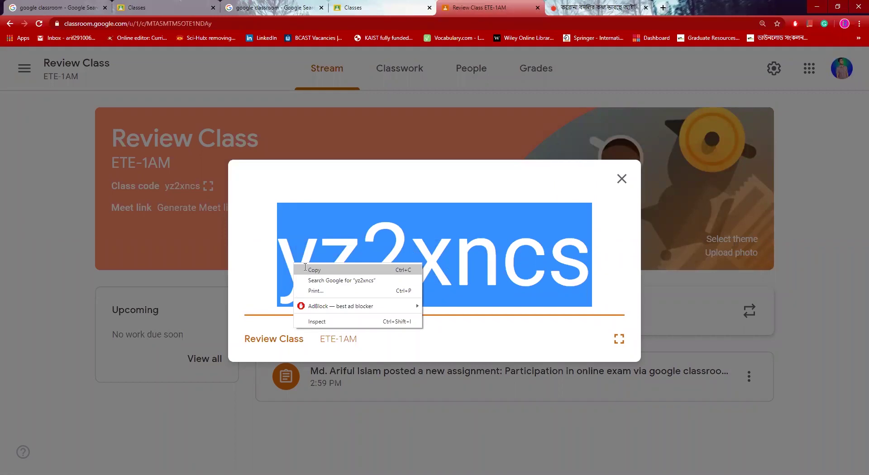
{"action": "left_click", "coordinate": [305, 267]}
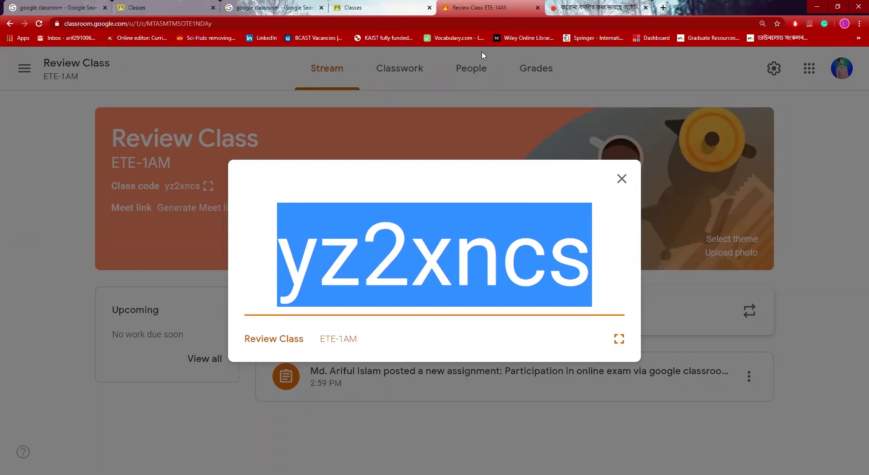
Step: Switch to the student's Classroom home page and bring up the Join class / Create class options
{"action": "key", "text": "ctrl+2"}
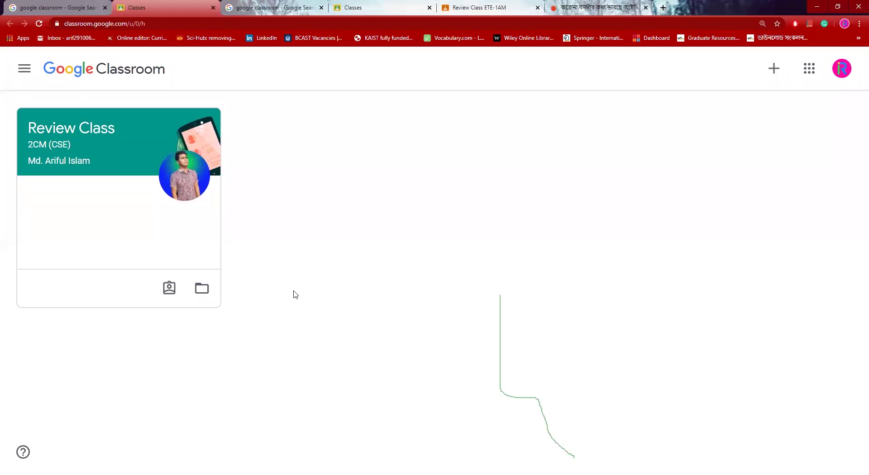
{"action": "left_click", "coordinate": [774, 69]}
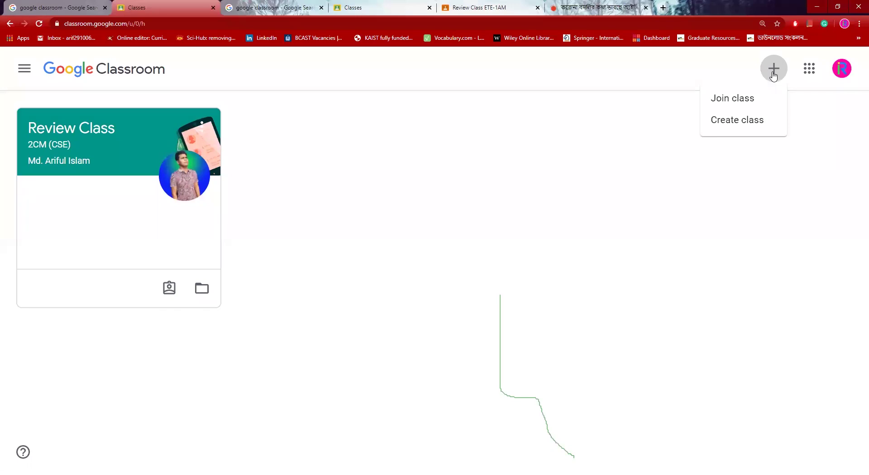
Step: Join Review Class ETE-1AM as the student by pasting the copied class code
{"action": "left_click", "coordinate": [759, 102]}
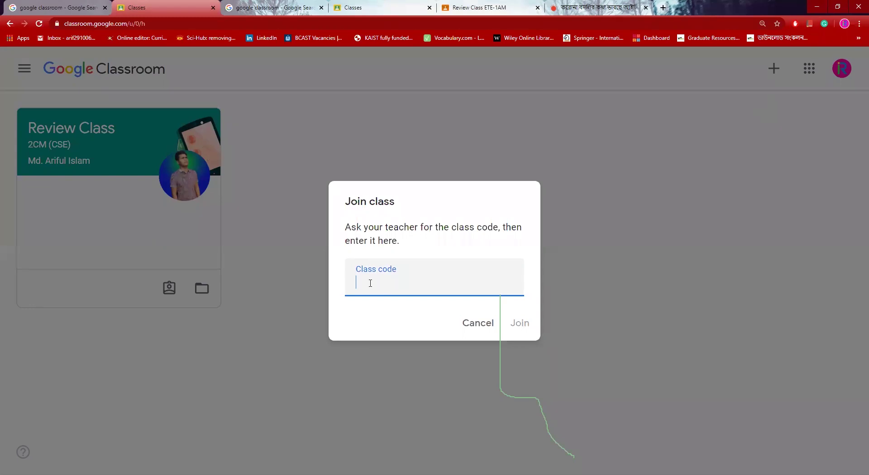
{"action": "key", "text": "ctrl+v"}
{"action": "left_click", "coordinate": [522, 327]}
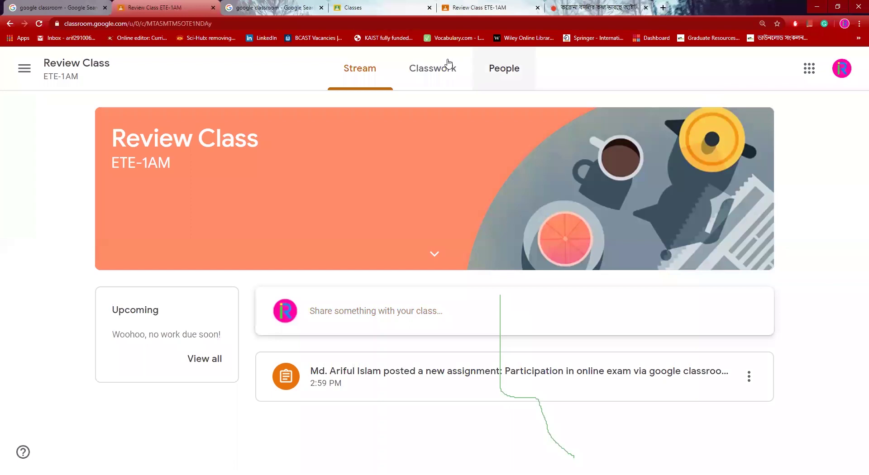
{"action": "key", "text": "ctrl+Page_Up"}
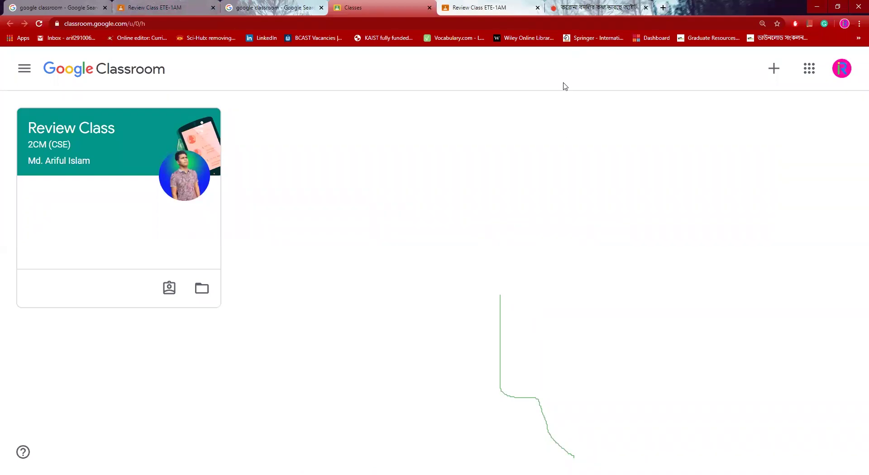
Step: Go back to the teacher's Review Class ETE-1AM tab, dismiss the code view and head to People
{"action": "left_click", "coordinate": [507, 8]}
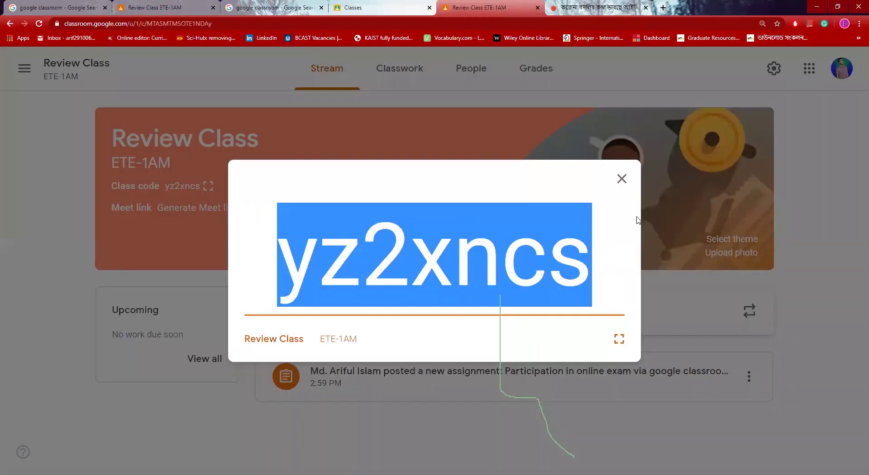
{"action": "left_click", "coordinate": [621, 178]}
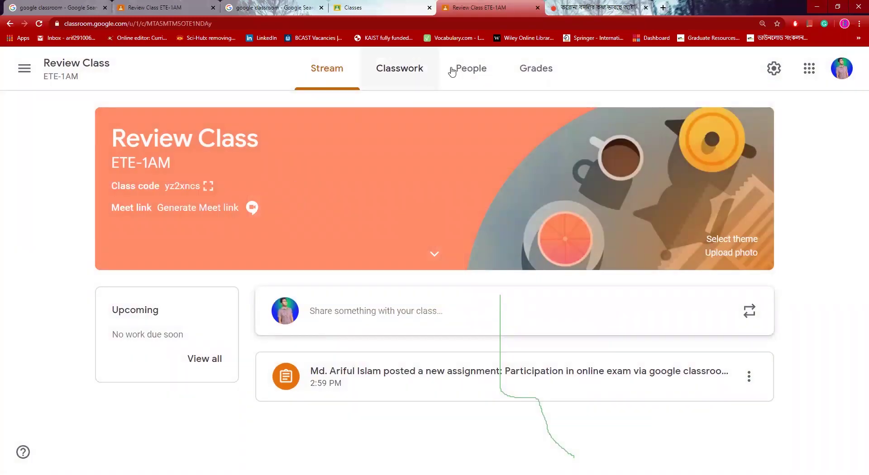
{"action": "left_click", "coordinate": [473, 73]}
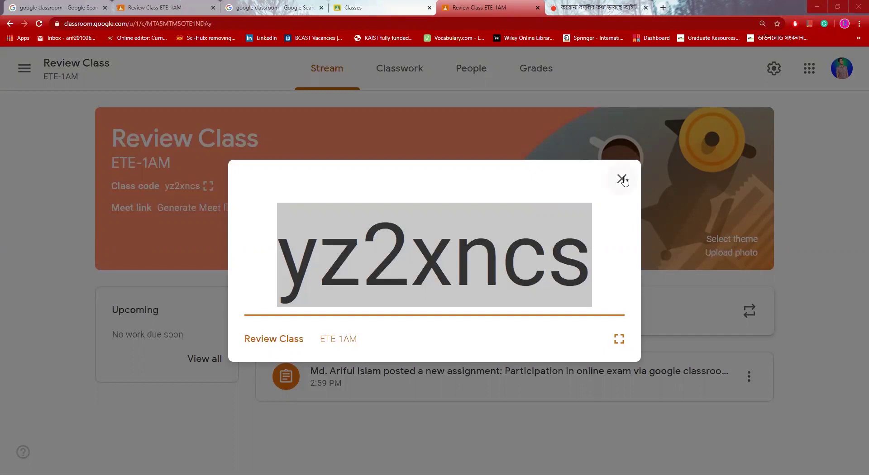
Step: Look through the People list's teachers and newly joined students, then go to the student's stream
{"action": "left_click", "coordinate": [466, 68]}
{"action": "left_click", "coordinate": [467, 68]}
{"action": "scroll", "coordinate": [443, 278], "scroll_direction": "down", "scroll_amount": 3}
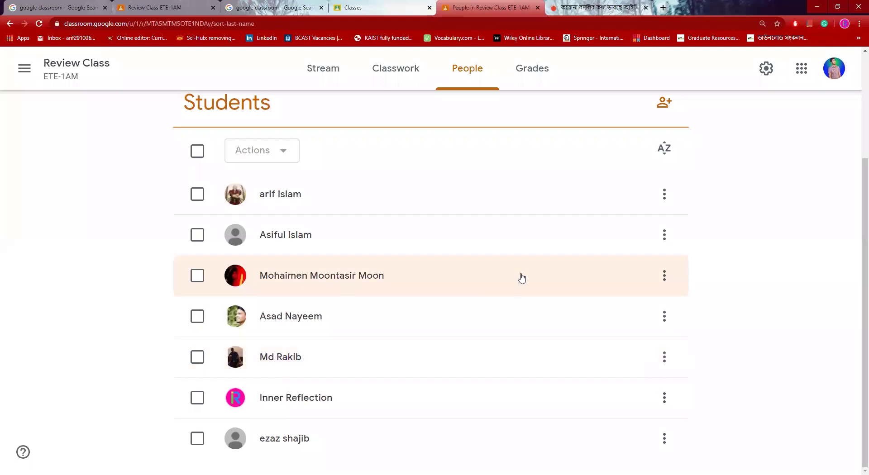
{"action": "scroll", "coordinate": [736, 299], "scroll_direction": "up", "scroll_amount": 3}
{"action": "scroll", "coordinate": [738, 300], "scroll_direction": "down", "scroll_amount": 3}
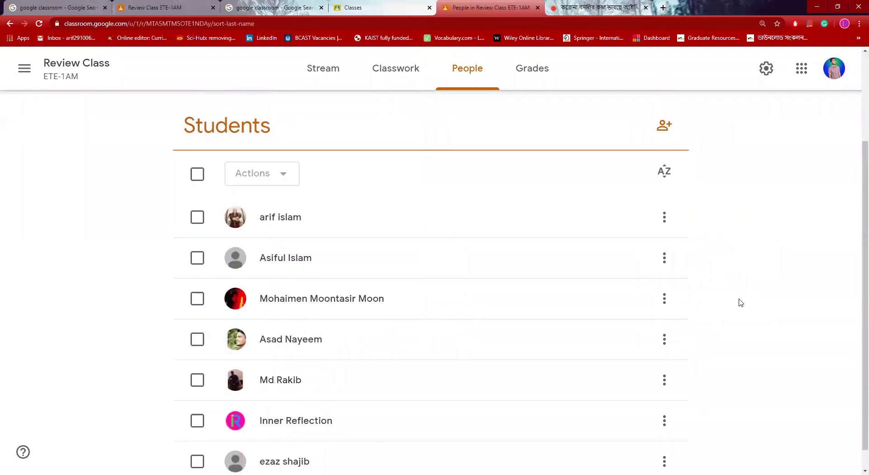
{"action": "scroll", "coordinate": [740, 302], "scroll_direction": "down", "scroll_amount": 1}
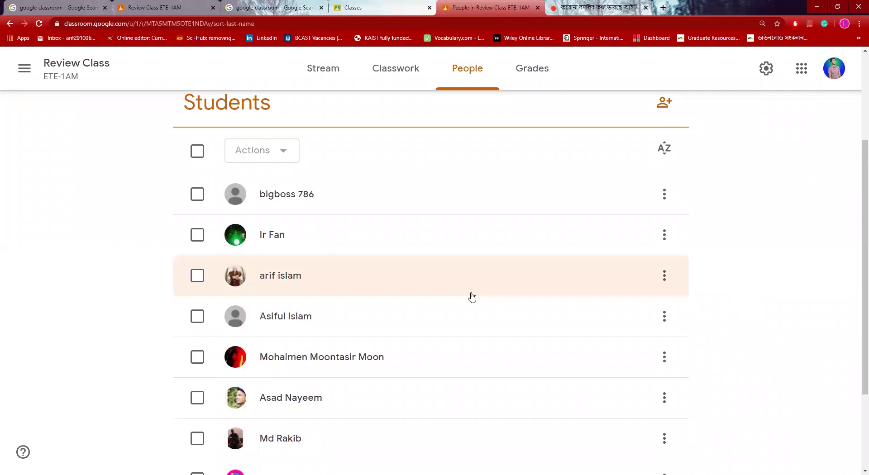
{"action": "scroll", "coordinate": [472, 297], "scroll_direction": "up", "scroll_amount": 3}
{"action": "scroll", "coordinate": [471, 295], "scroll_direction": "down", "scroll_amount": 6}
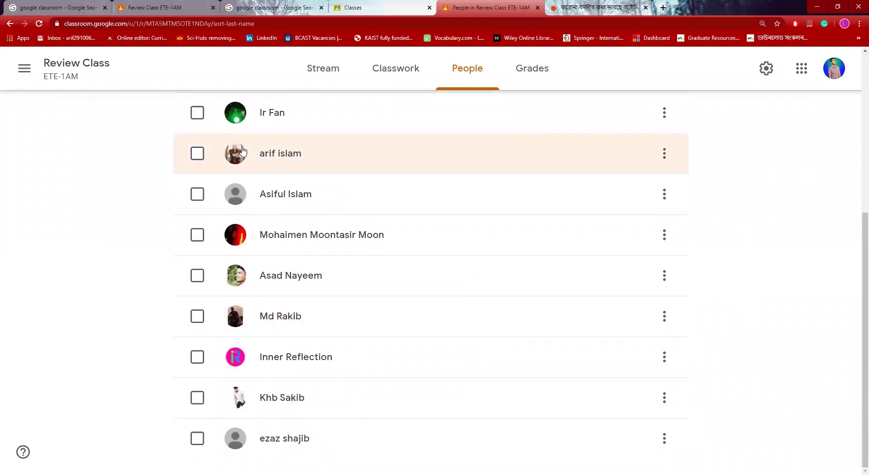
{"action": "scroll", "coordinate": [289, 361], "scroll_direction": "up", "scroll_amount": 5}
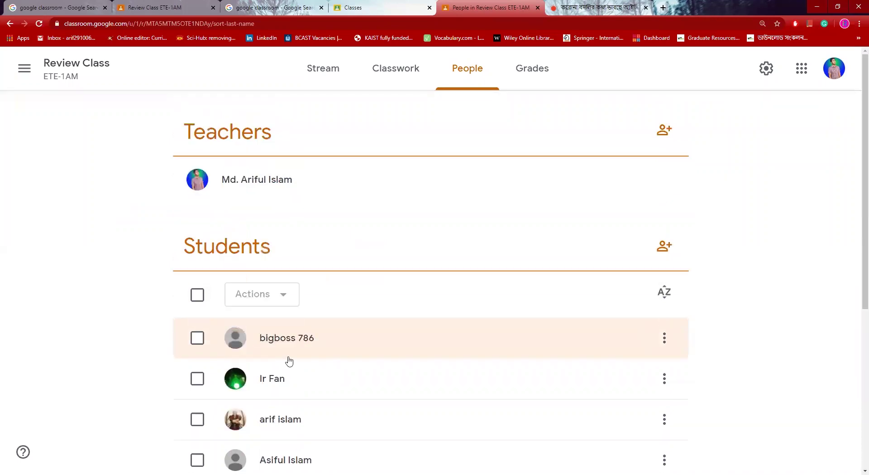
{"action": "key", "text": "ctrl+2"}
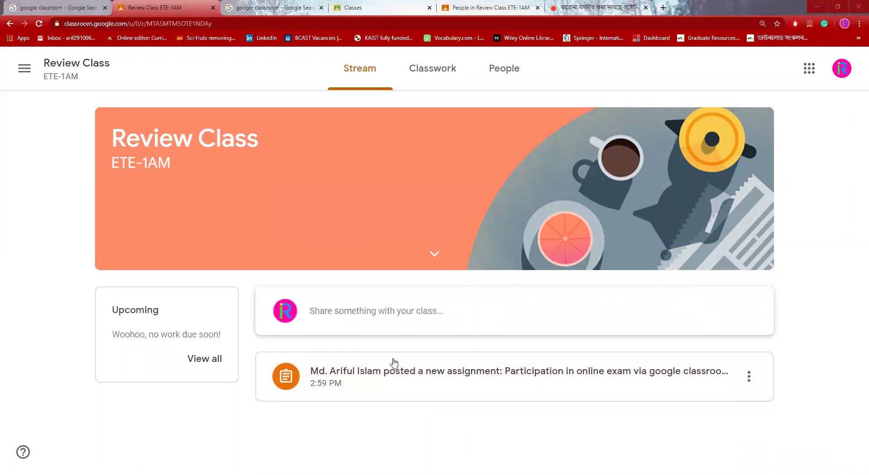
Step: Open the 'Participation in online exam via google classroom' assignment from the stream
{"action": "left_click", "coordinate": [407, 379]}
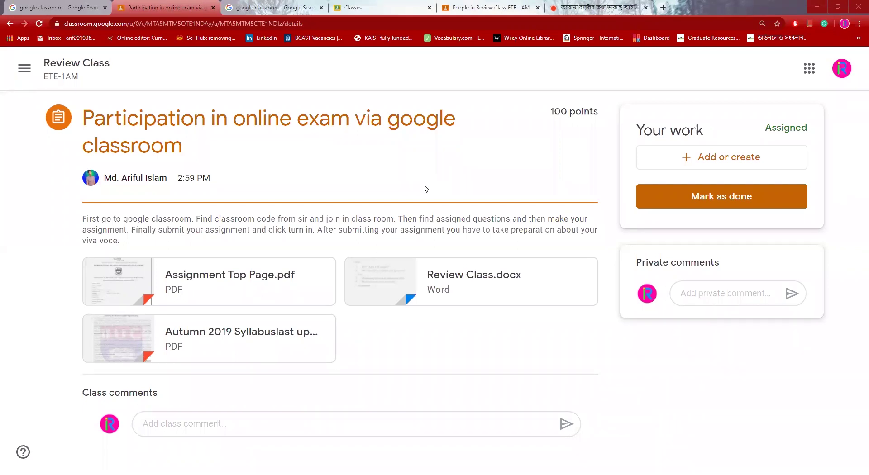
{"action": "left_click", "coordinate": [202, 285]}
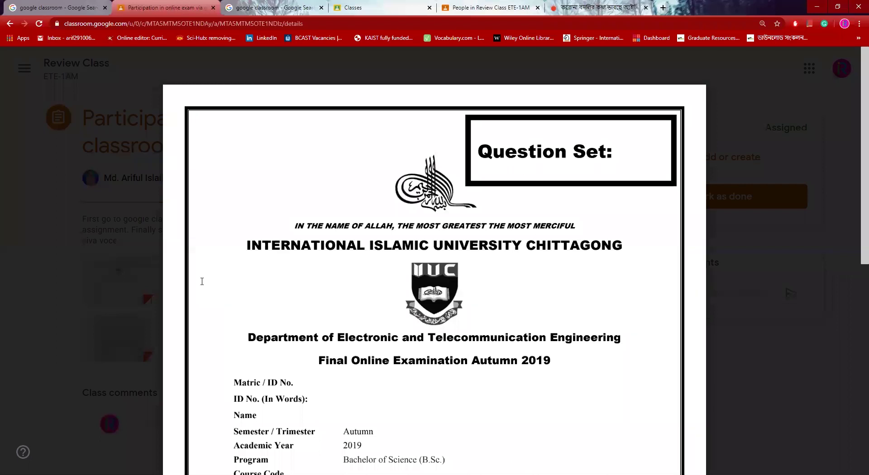
{"action": "left_click", "coordinate": [704, 372]}
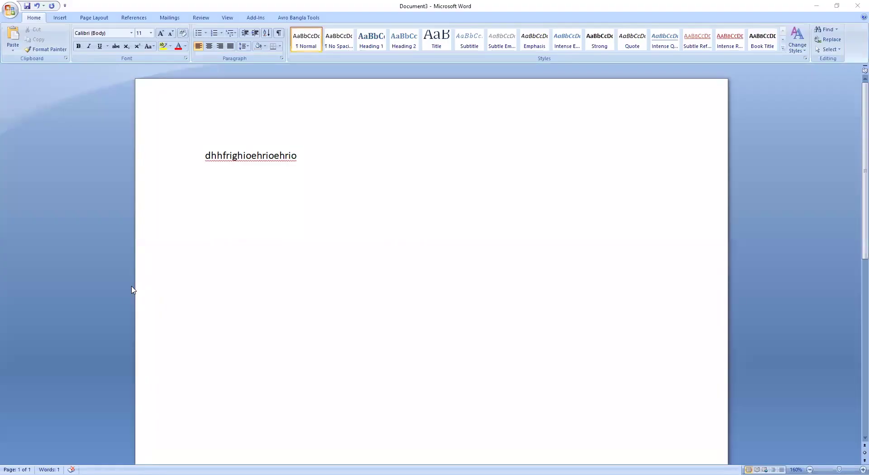
Step: Add the lines 'fjpog[pn,y' and 'Kptehk[ph=l[p' below the first line of Document3
{"action": "key", "text": "Return"}
{"action": "type", "text": "fjpo"}
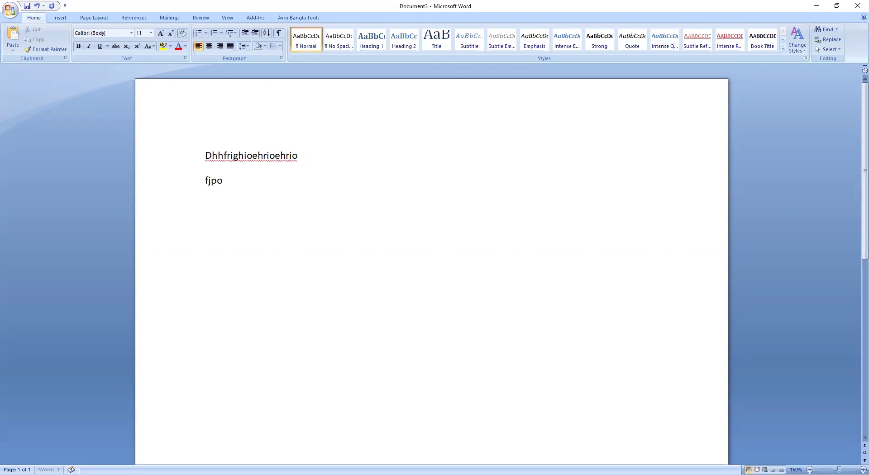
{"action": "type", "text": "g[pn,y"}
{"action": "key", "text": "Return"}
{"action": "type", "text": "Kptehk[ph=l[p"}
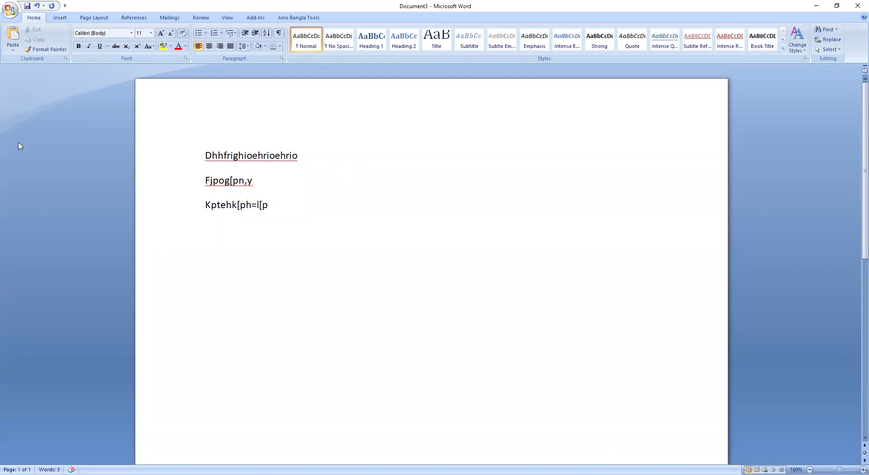
Step: Bring up Word's Save As dialog for saving as a Word Document
{"action": "left_click", "coordinate": [9, 8]}
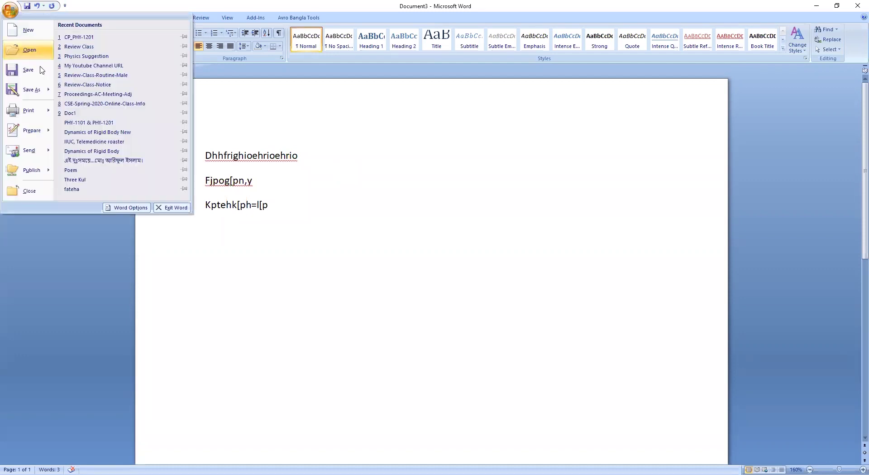
{"action": "mouse_move", "coordinate": [49, 88]}
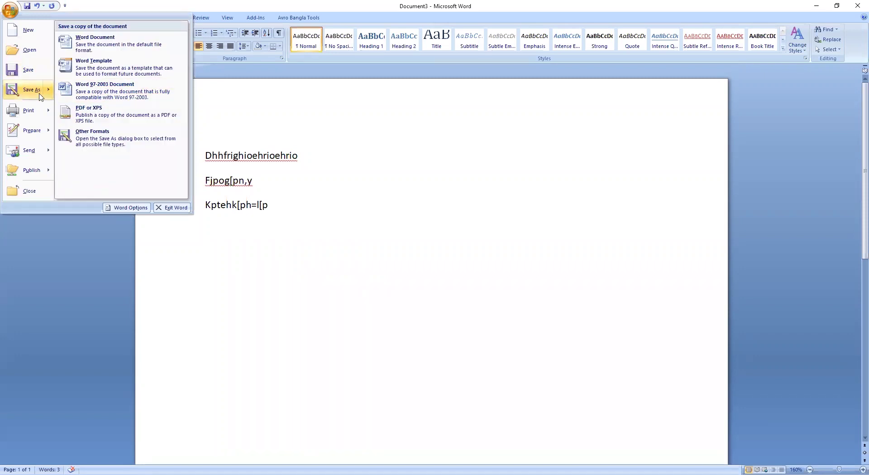
{"action": "left_click", "coordinate": [40, 95]}
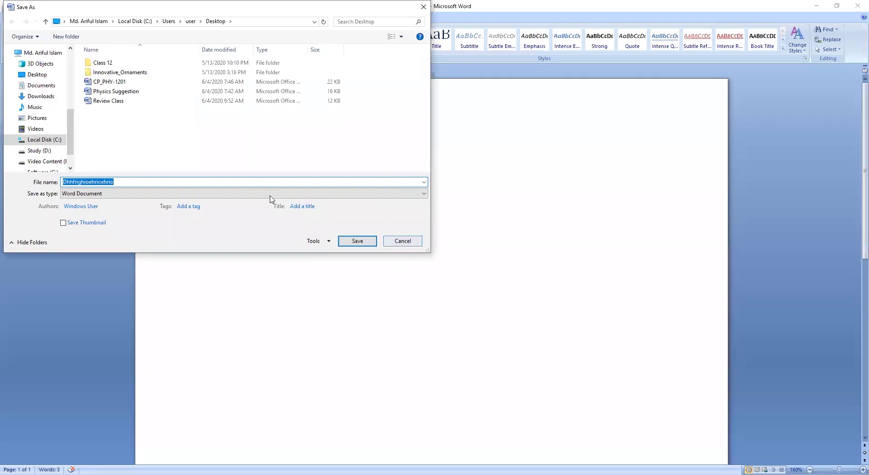
Step: Save the document to the Desktop as 'PHY-1201 assignment' with the student's name and ID in brackets
{"action": "key", "text": "BackSpace"}
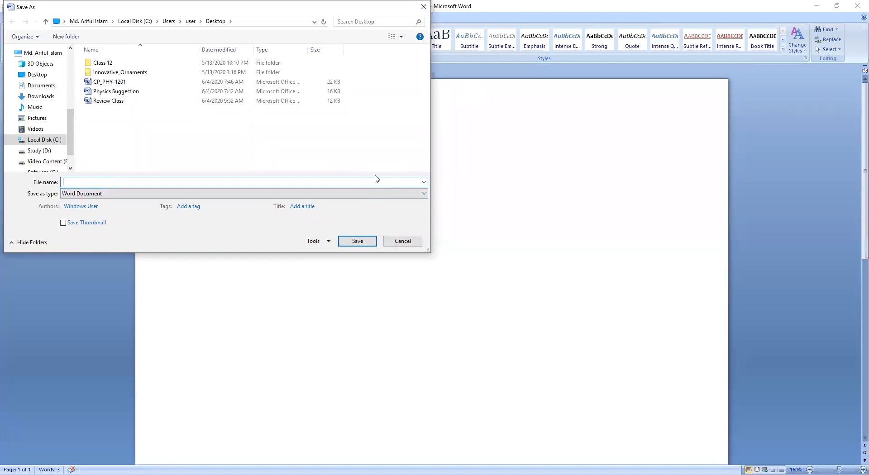
{"action": "type", "text": "PHy"}
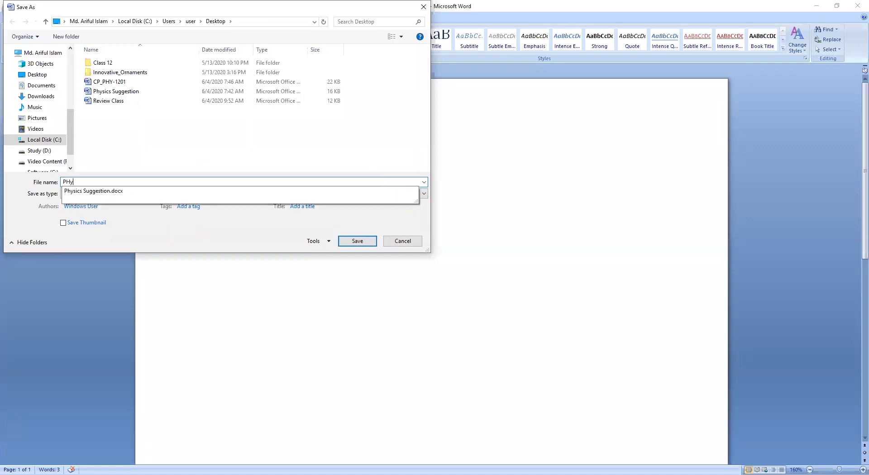
{"action": "key", "text": "BackSpace"}
{"action": "type", "text": "Y-"}
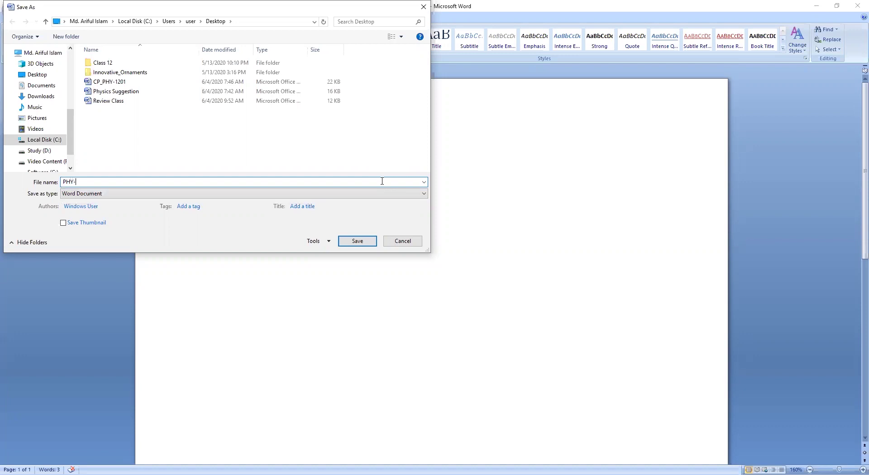
{"action": "type", "text": "1201"}
{"action": "type", "text": " ass"}
{"action": "type", "text": "ignment"}
{"action": "type", "text": " ()"}
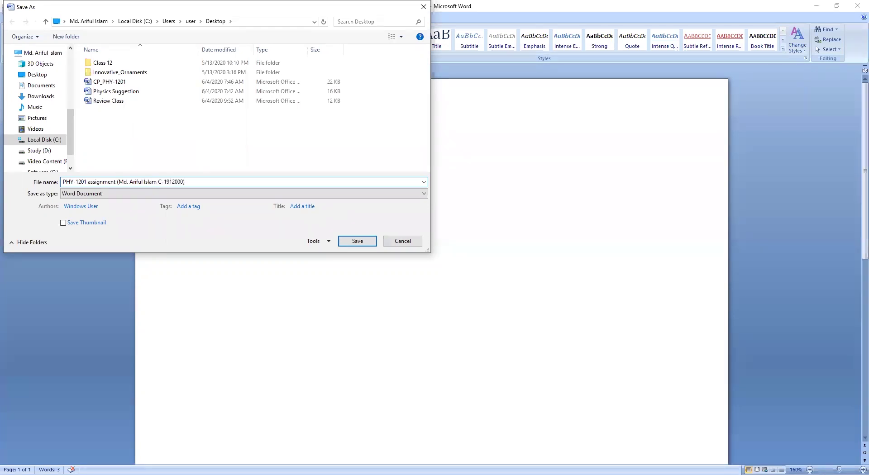
{"action": "left_click", "coordinate": [365, 245]}
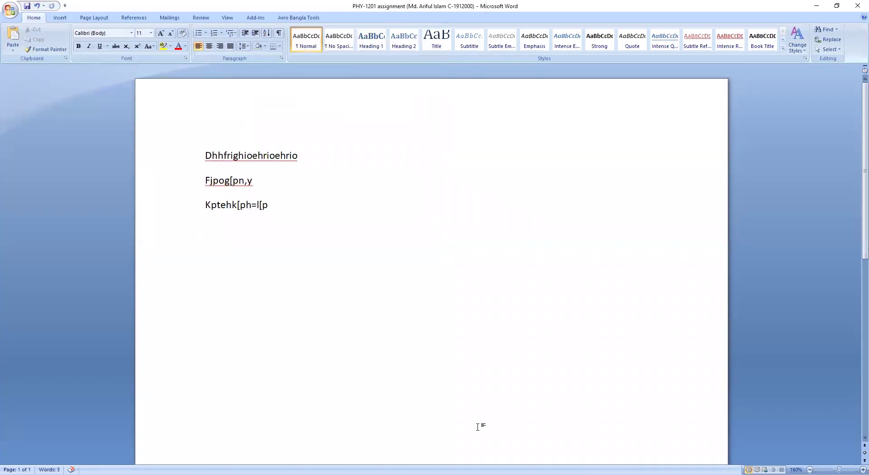
Step: Switch from Word back to the Google Classroom assignment page in Chrome
{"action": "key", "text": "alt+Tab"}
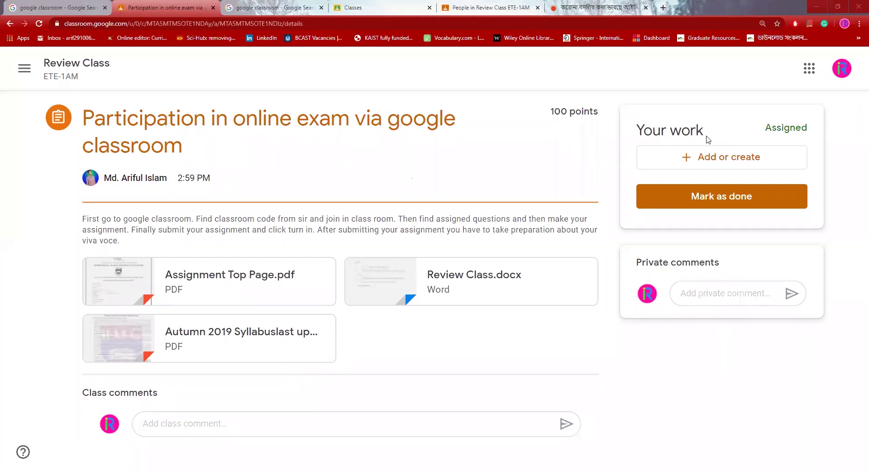
Step: Choose Add or create > File under Your work to open the upload dialog
{"action": "left_click", "coordinate": [739, 166]}
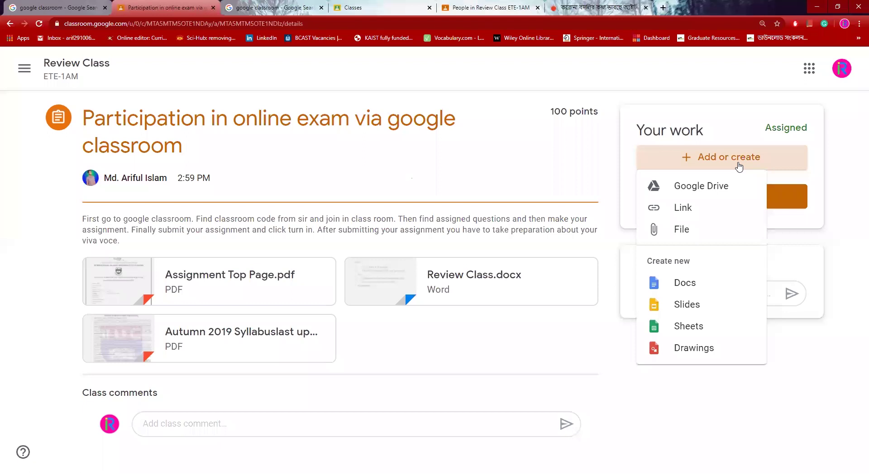
{"action": "left_click", "coordinate": [709, 240]}
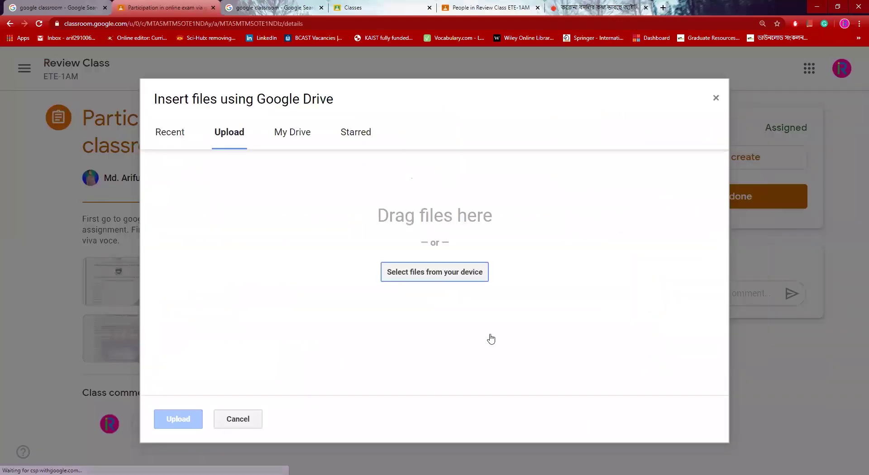
Step: Upload the PHY-1201 assignment Word file from the Desktop to Your work
{"action": "left_click", "coordinate": [455, 284]}
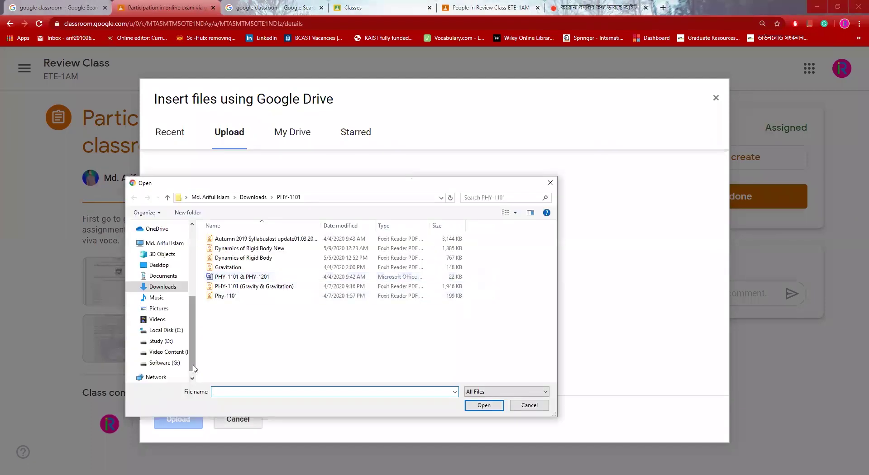
{"action": "left_click", "coordinate": [164, 265]}
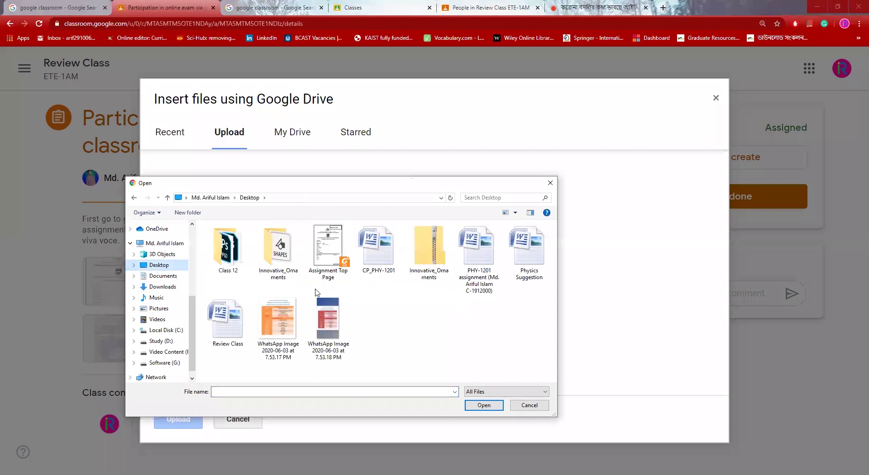
{"action": "double_click", "coordinate": [487, 283]}
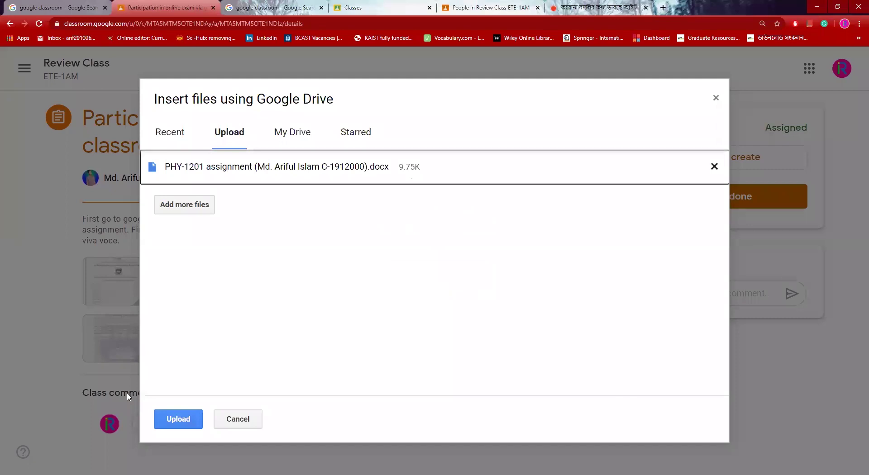
{"action": "left_click", "coordinate": [184, 420]}
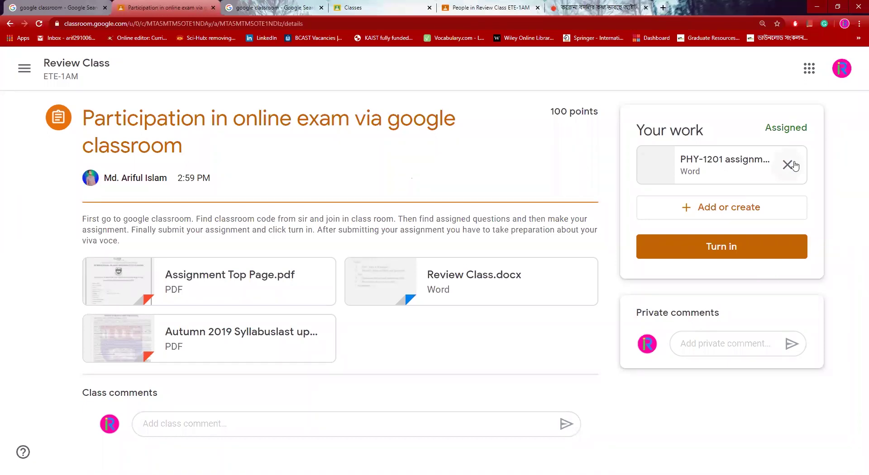
Step: Turn in the assignment with the attached PHY-1201 file and confirm submission
{"action": "left_click", "coordinate": [774, 259]}
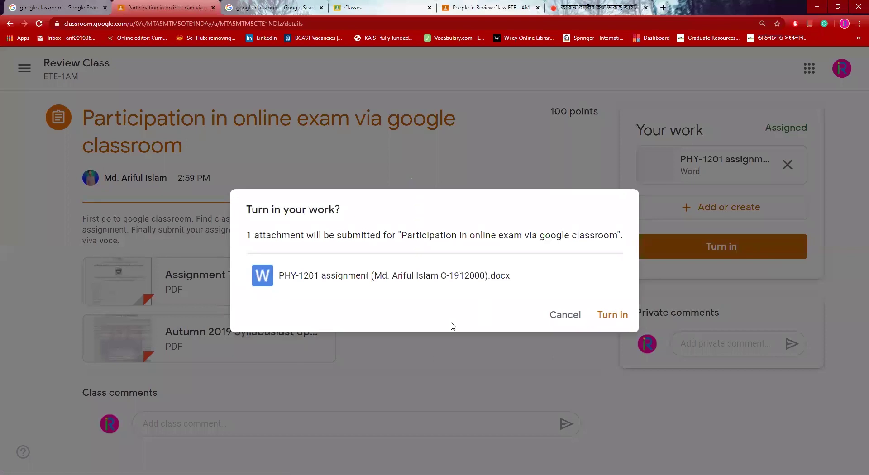
{"action": "left_click", "coordinate": [624, 317]}
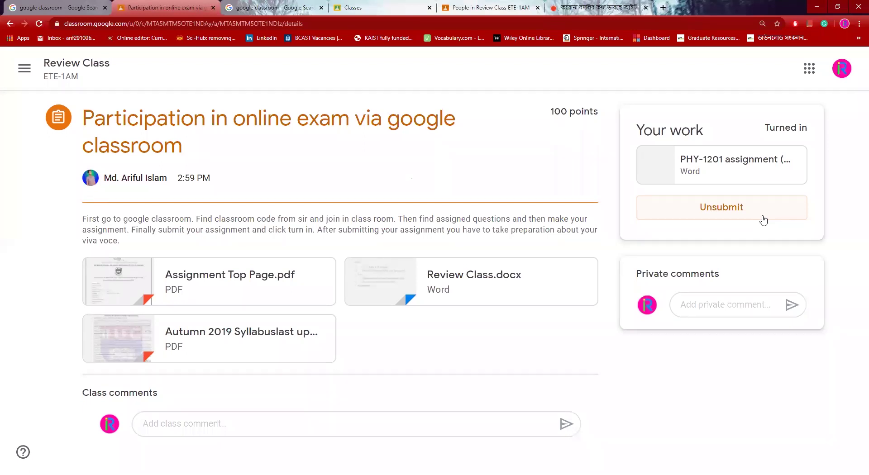
{"action": "left_click", "coordinate": [764, 220]}
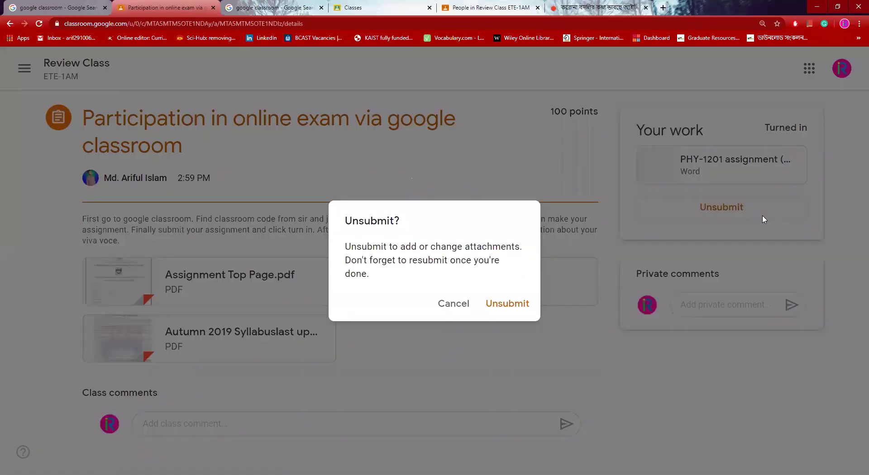
{"action": "left_click", "coordinate": [508, 304]}
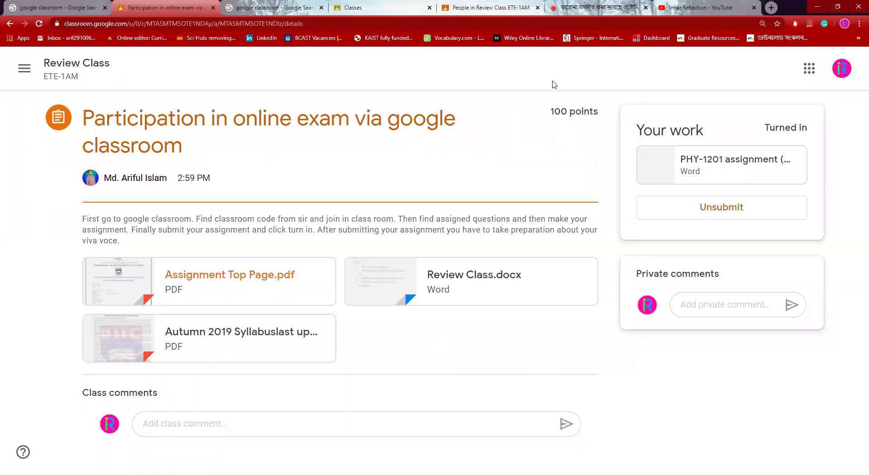
Step: Switch to the Review Class People tab and scroll through the teacher and student list
{"action": "key", "text": "ctrl+5"}
{"action": "scroll", "coordinate": [525, 258], "scroll_direction": "down", "scroll_amount": 8}
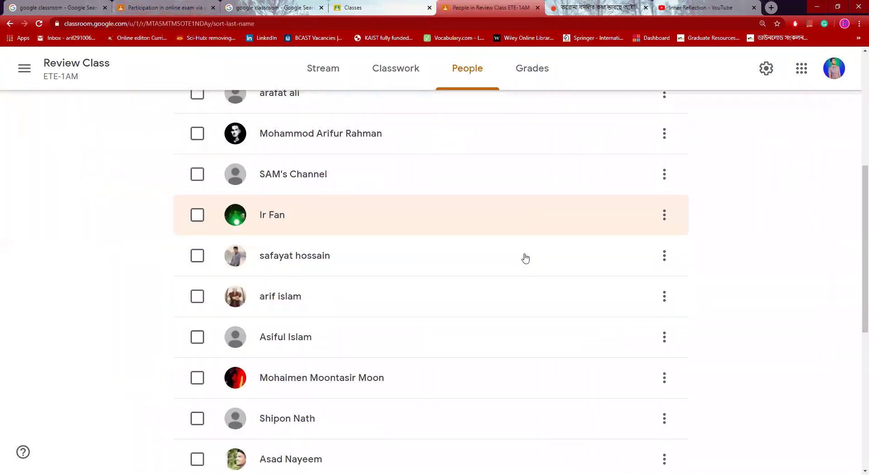
{"action": "scroll", "coordinate": [538, 260], "scroll_direction": "up", "scroll_amount": 10}
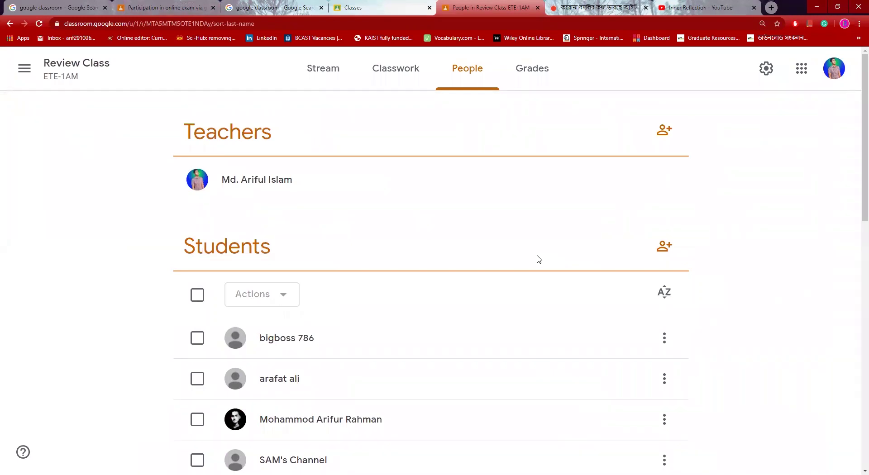
{"action": "scroll", "coordinate": [539, 260], "scroll_direction": "down", "scroll_amount": 10}
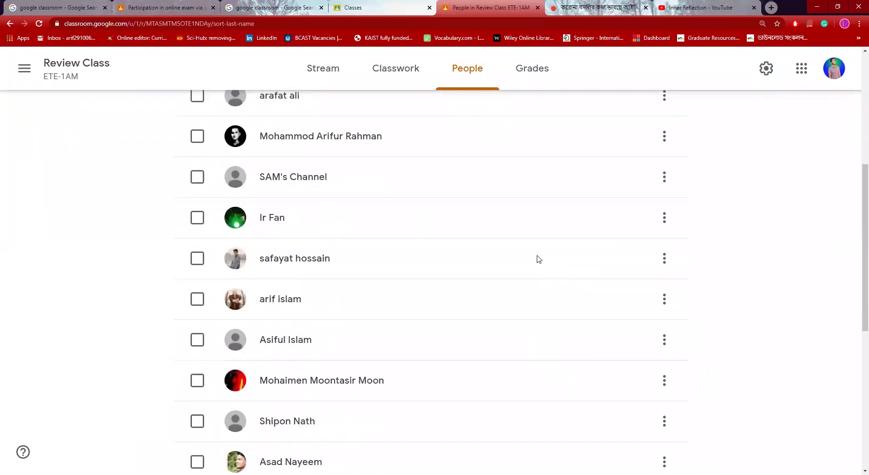